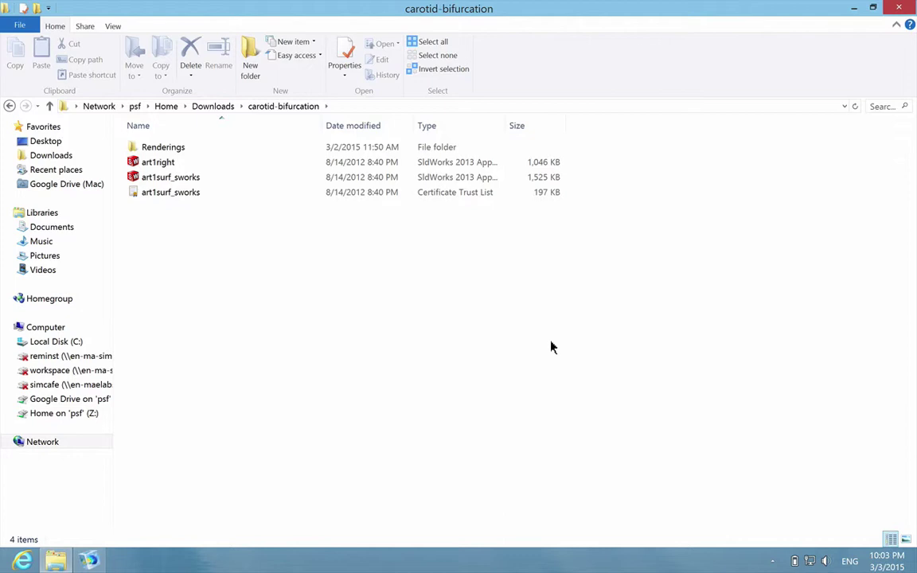
Open the art1right part file and decline FeatureWorks feature recognition
left_click(229, 164)
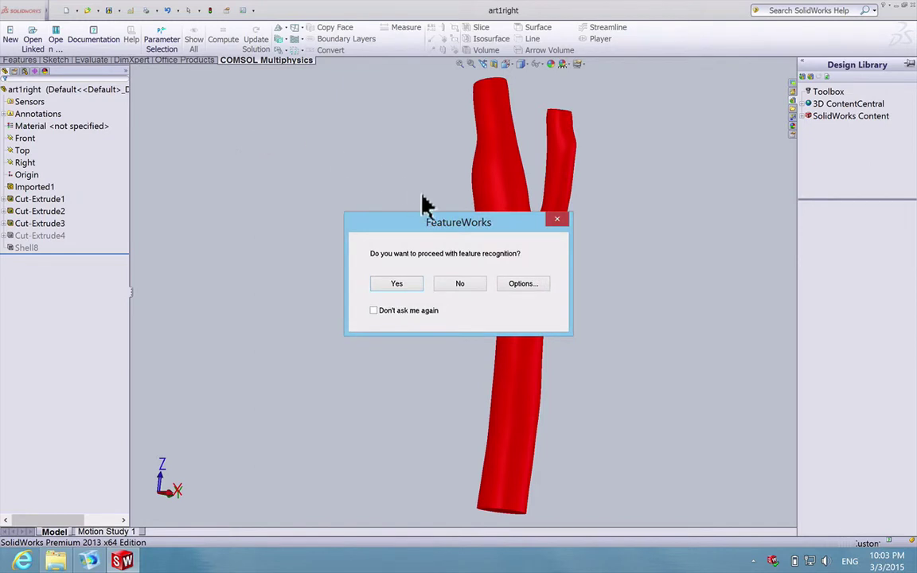
left_click(458, 284)
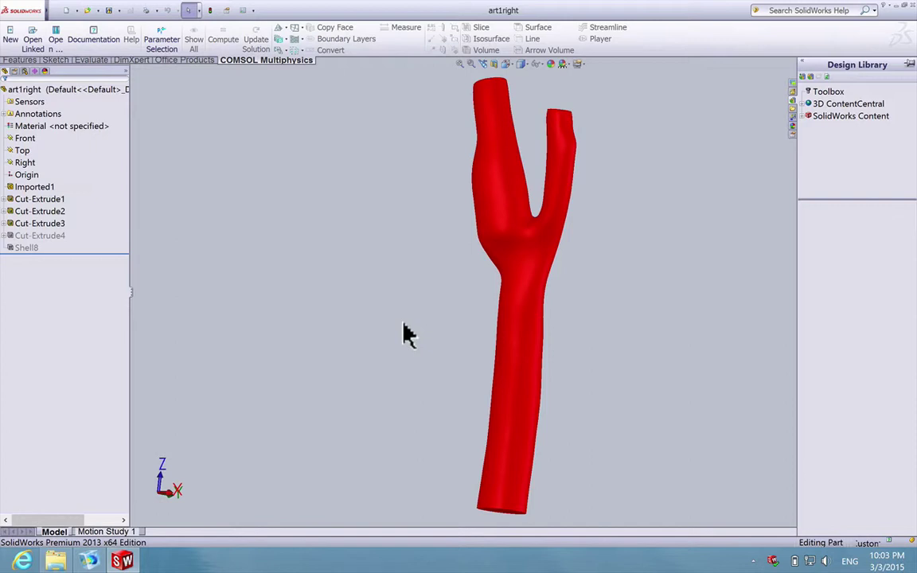
Select the Front plane as reference and orbit the artery upright with branches pointing down
middle_click_drag(573, 337, 436, 422)
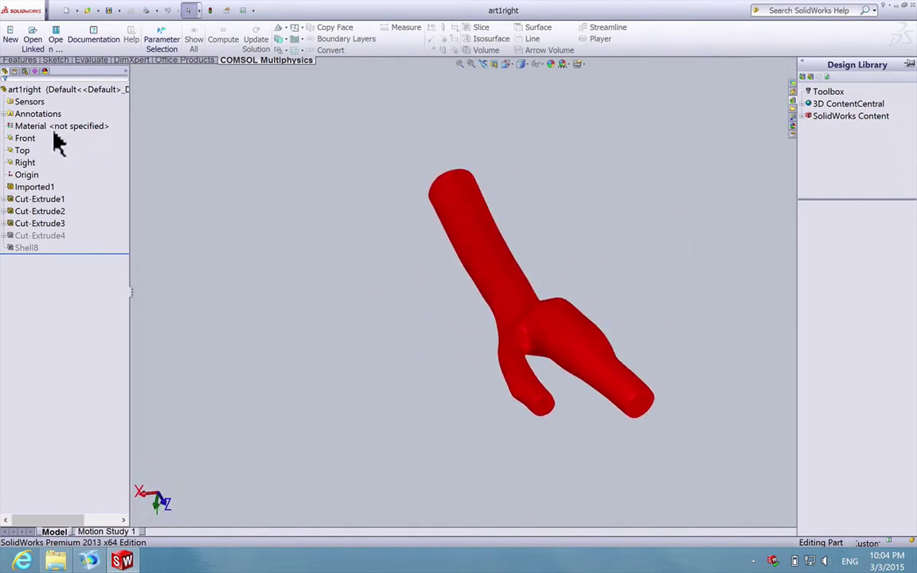
left_click(21, 140)
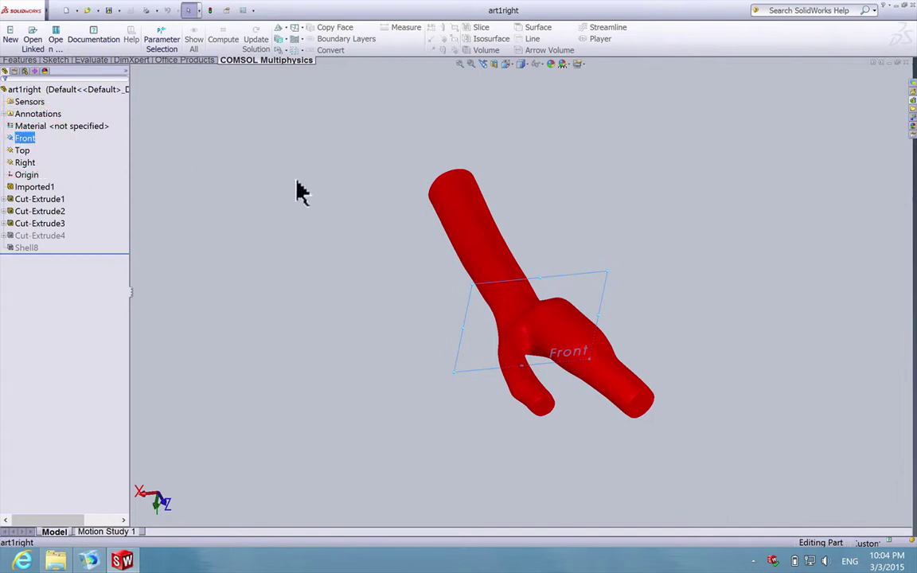
middle_click_drag(580, 215, 582, 340)
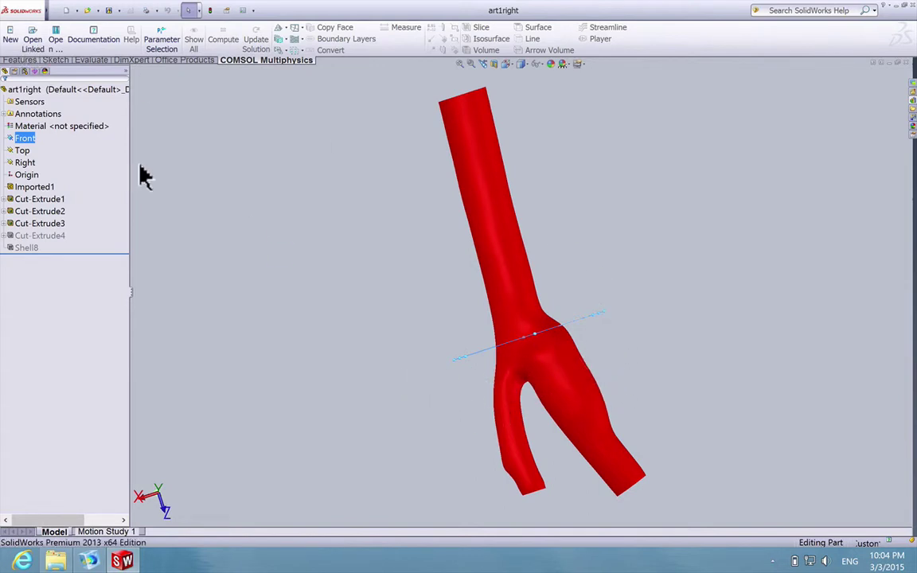
left_click(9, 59)
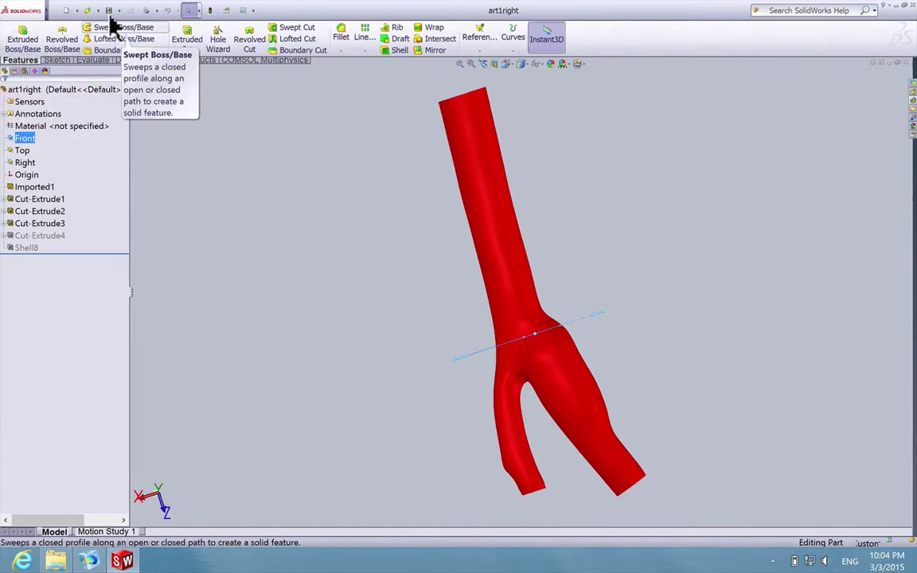
Create Plane1 offset 10.00 mm from the Front plane, crossing both branches
left_click(473, 38)
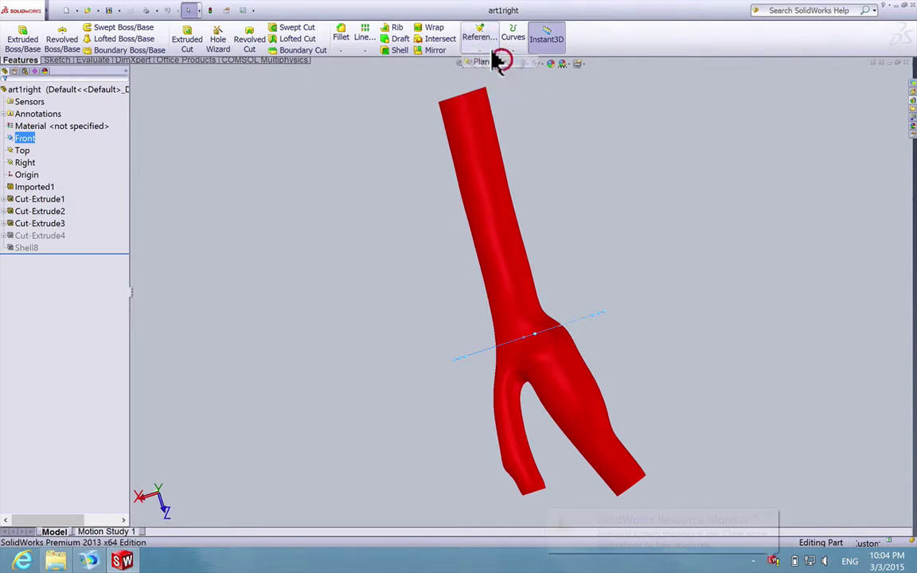
left_click(493, 57)
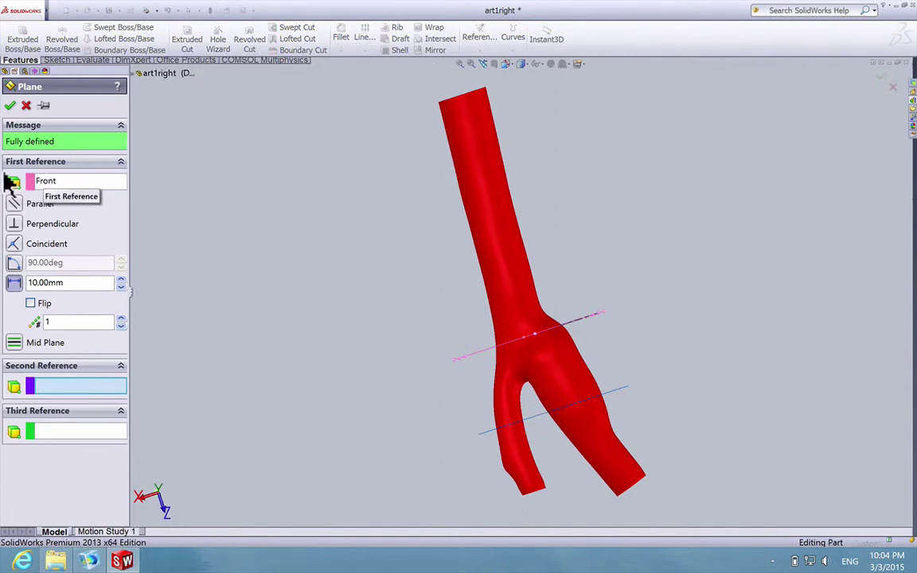
middle_click_drag(279, 250, 312, 199)
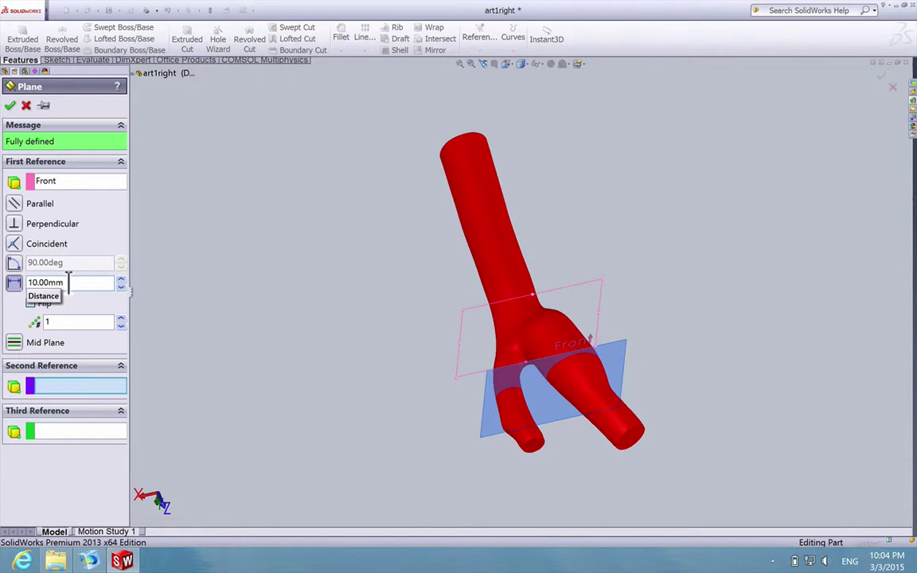
left_click(68, 282)
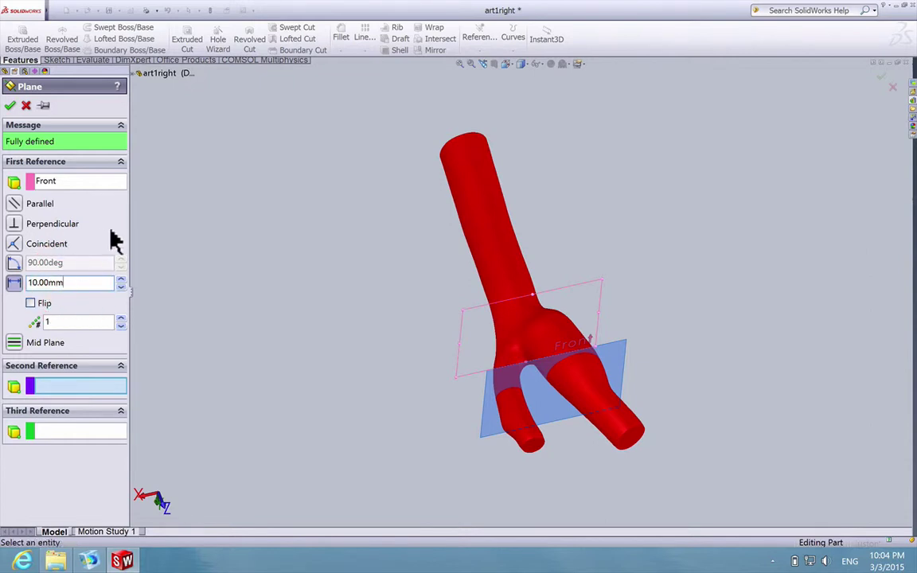
middle_click_drag(171, 272, 254, 348)
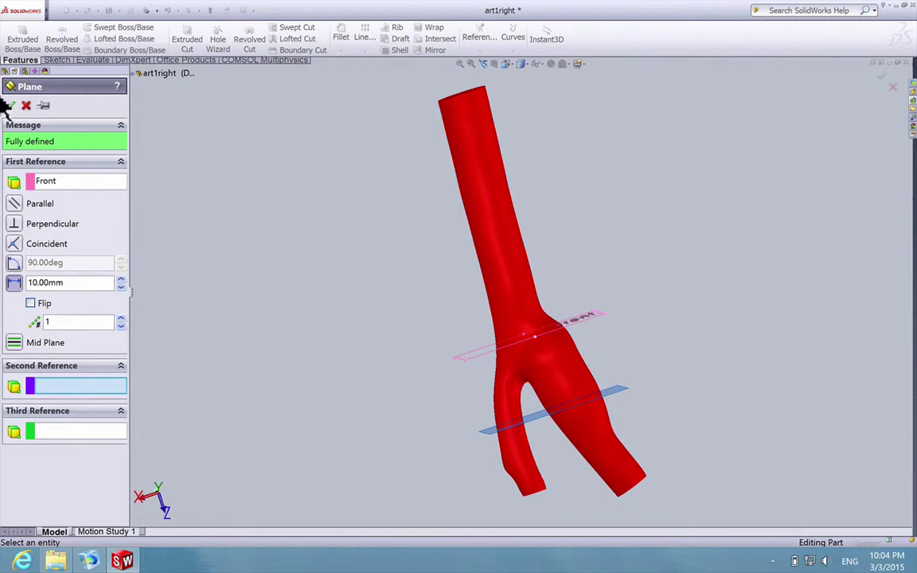
left_click(10, 105)
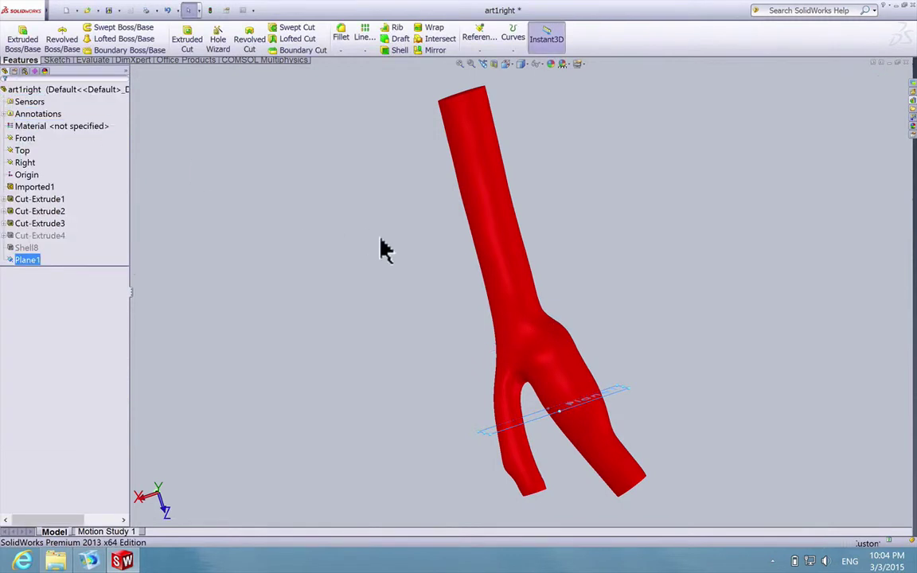
Set the view normal to Plane1 to expose the branch cross-sections
middle_click_drag(613, 303, 618, 195)
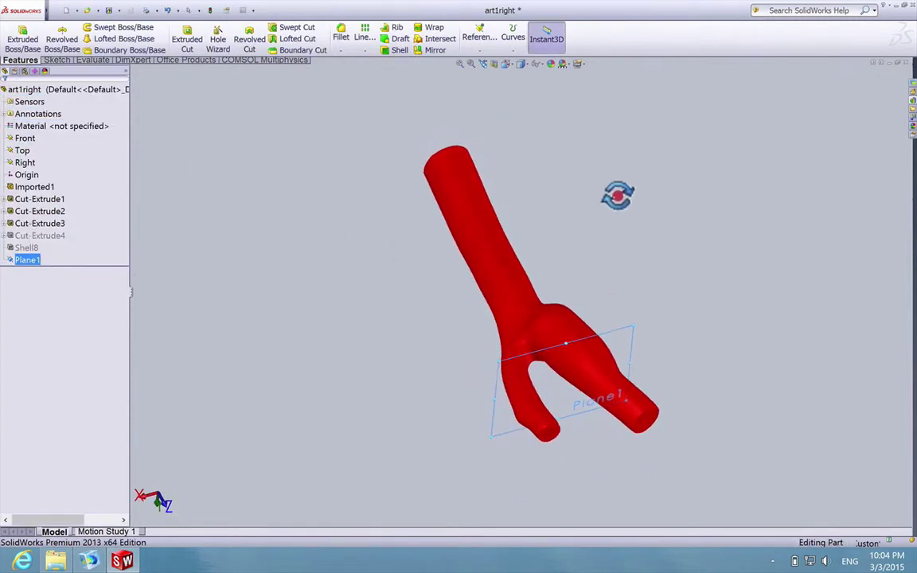
right_click(23, 254)
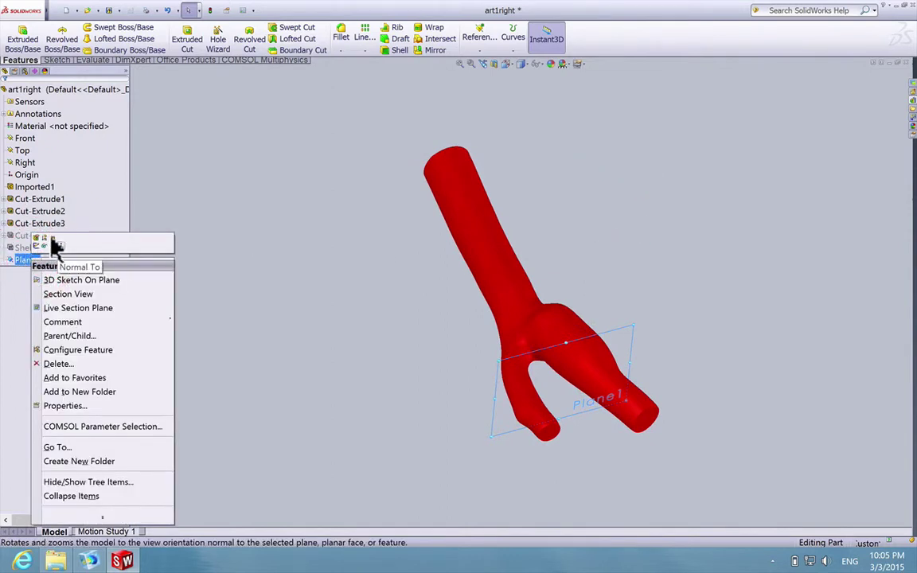
left_click(56, 247)
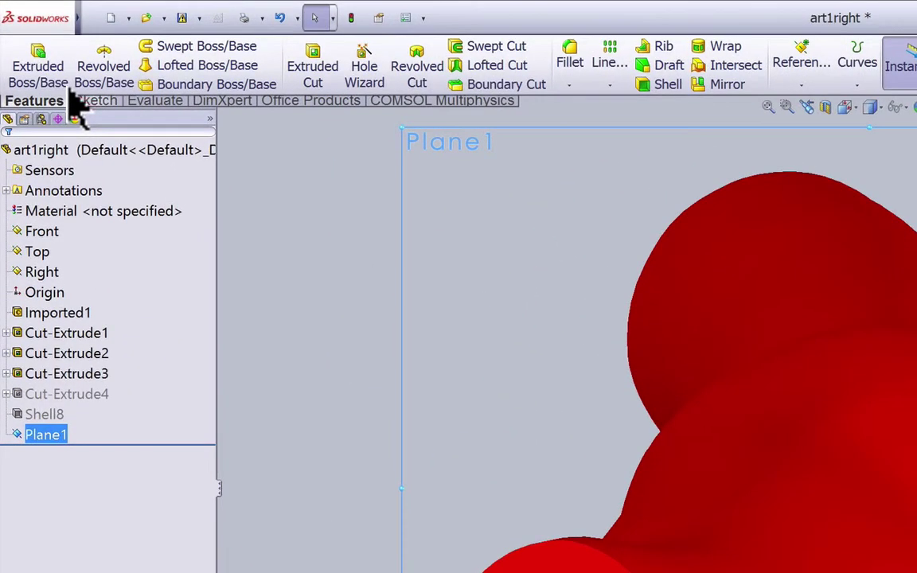
left_click(43, 58)
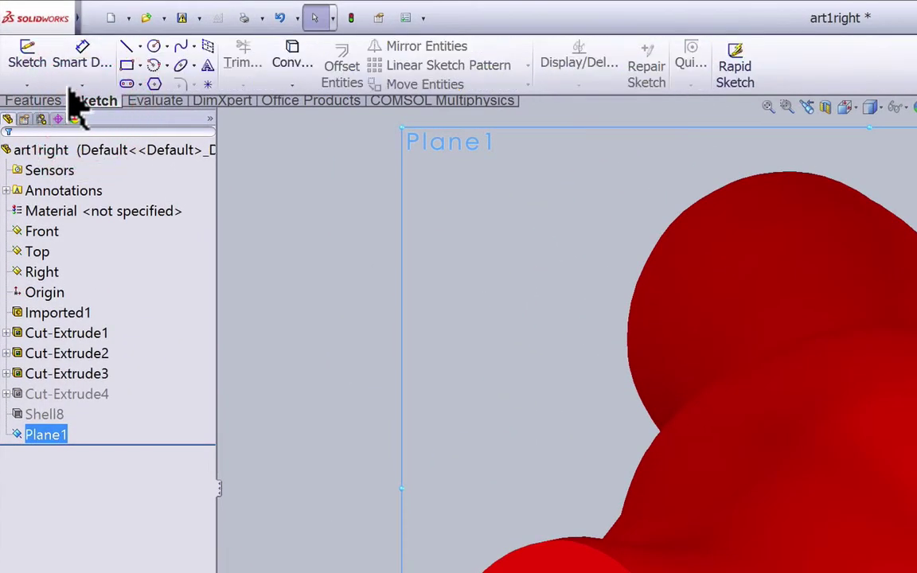
Sketch a circle of radius 2 on Plane1, centred at the branch notch
left_click(149, 46)
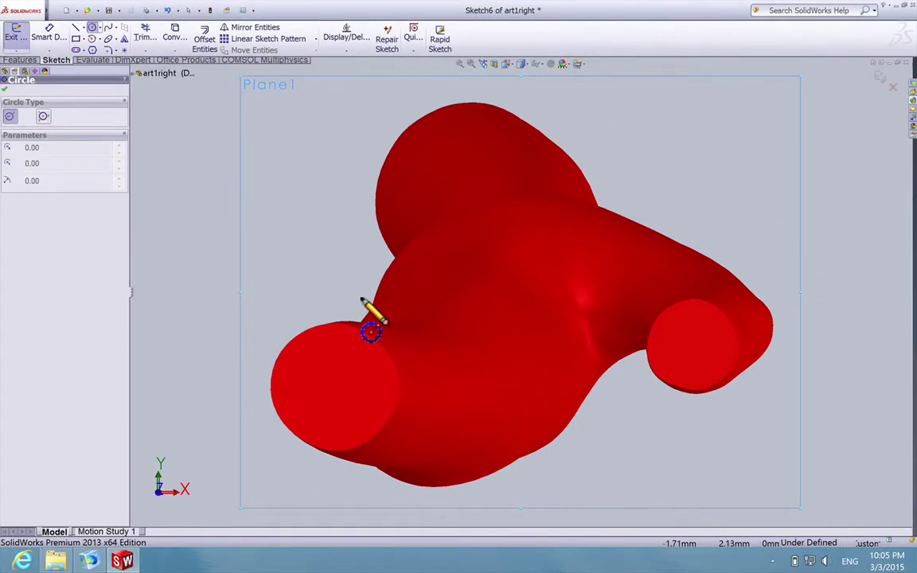
left_click(362, 300)
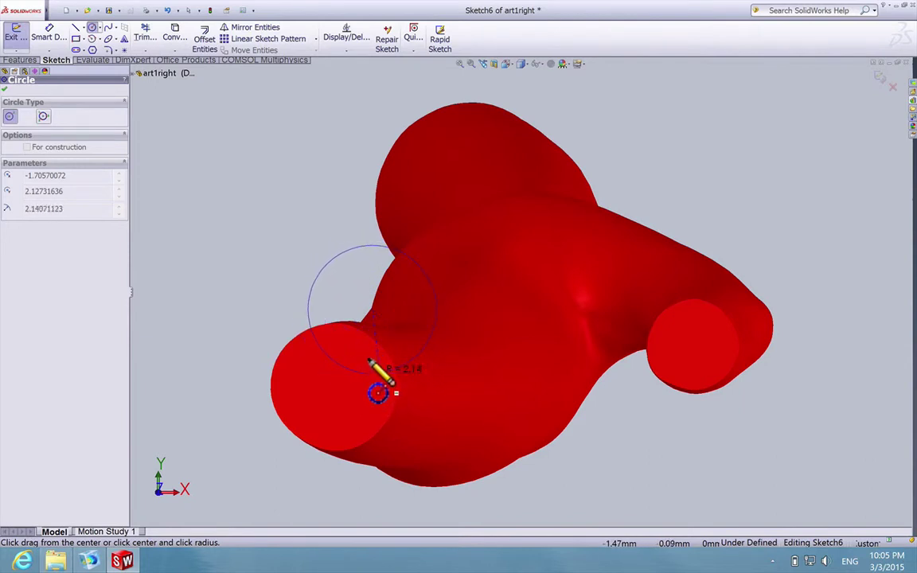
left_click(367, 361)
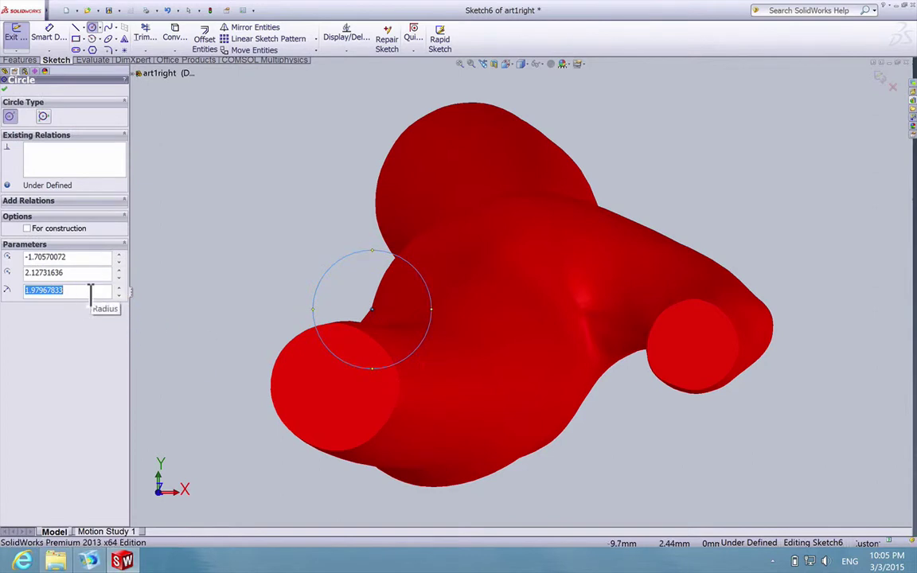
left_click(5, 89)
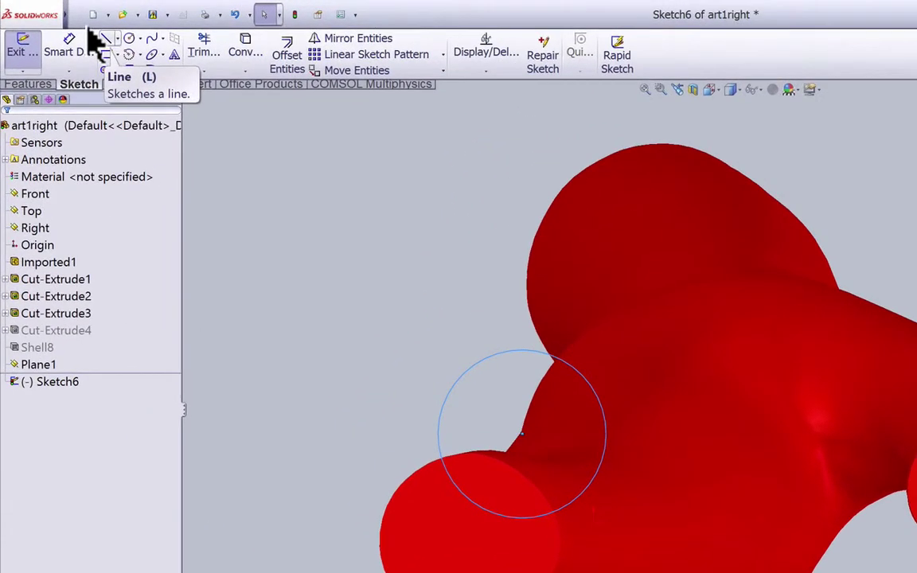
Draw a vertical line across the circle from top to bottom, plus a segment to its centre
left_click(100, 40)
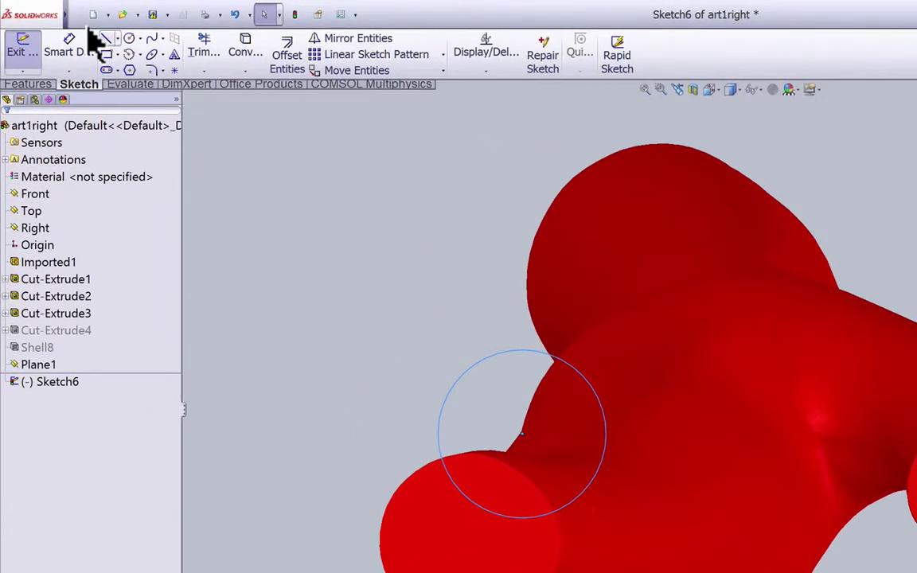
left_click(506, 336)
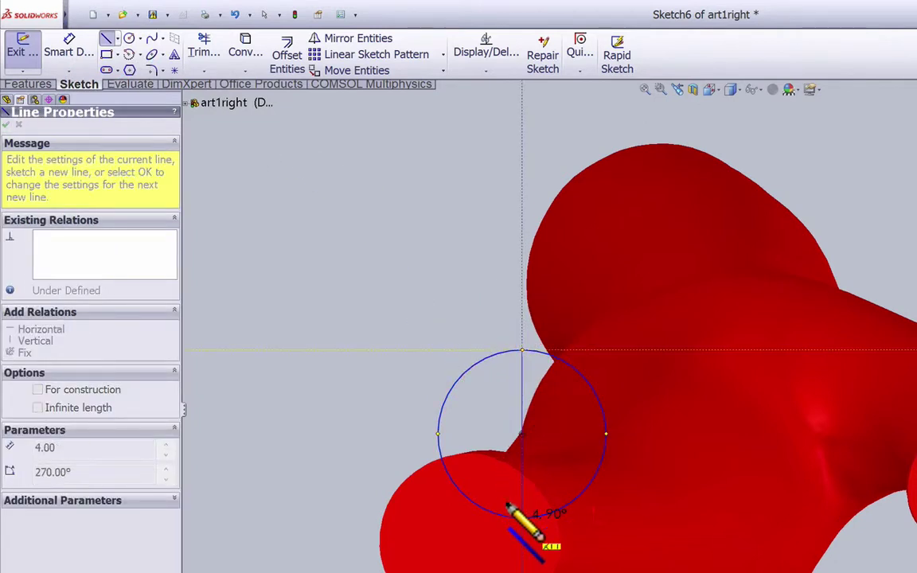
left_click(507, 507)
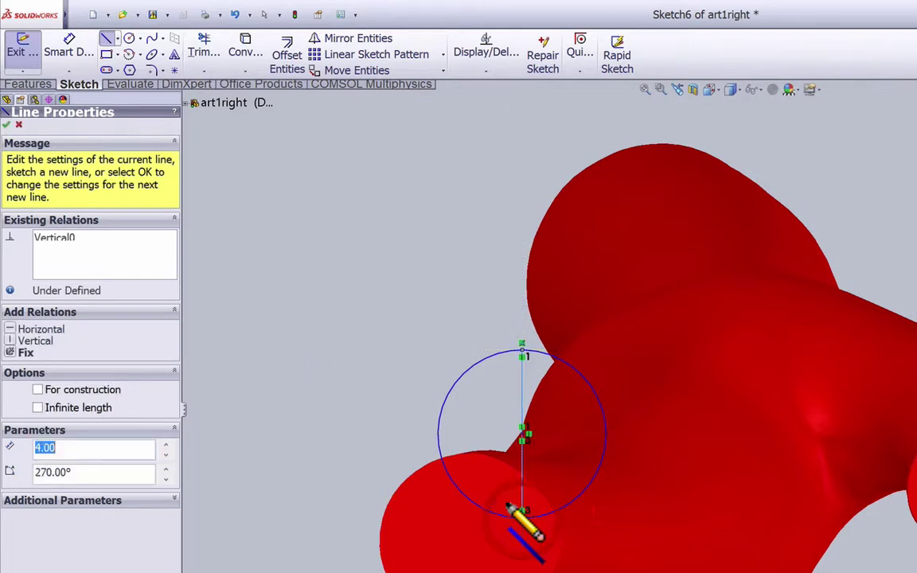
left_click(522, 433)
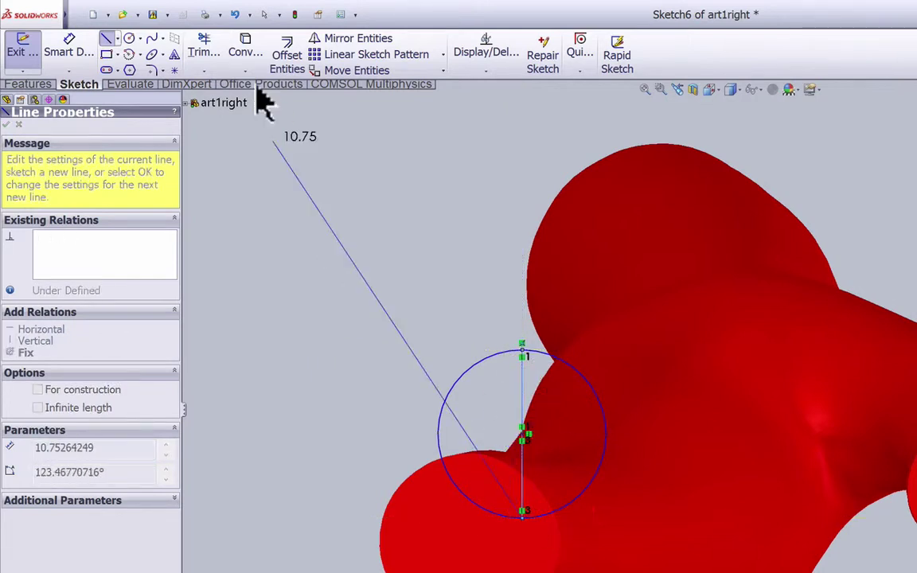
Trim away the circle's left half, leaving a half-circle closed by the line, and exit the sketch
left_click(201, 69)
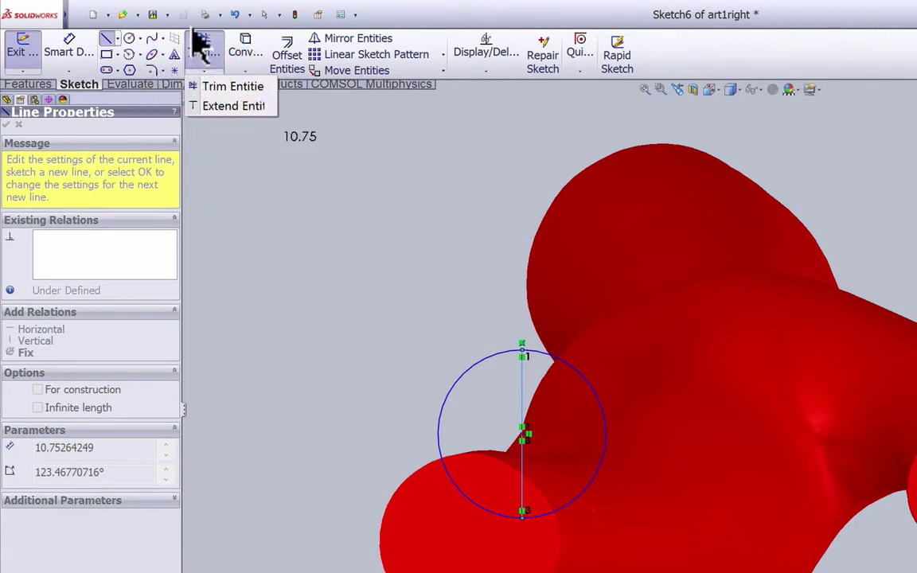
left_click(200, 40)
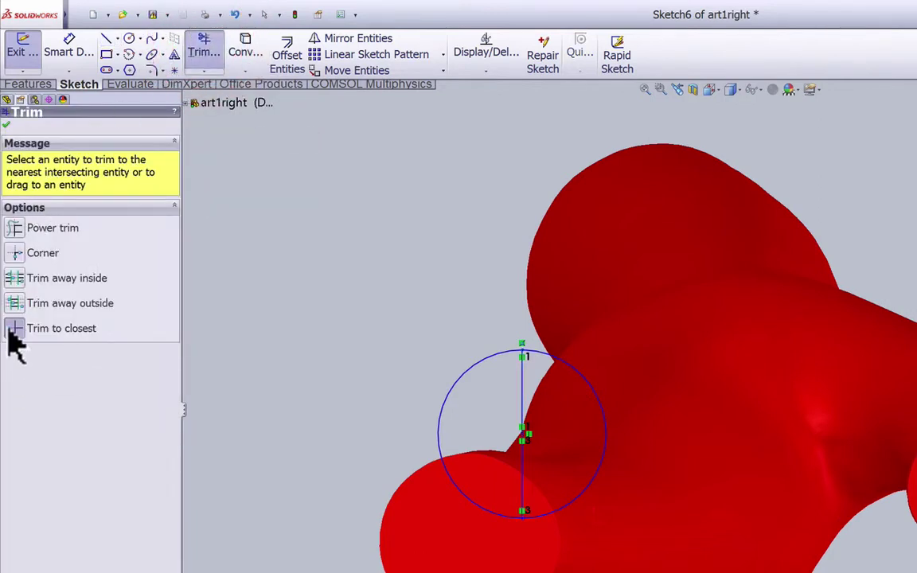
left_click(450, 380)
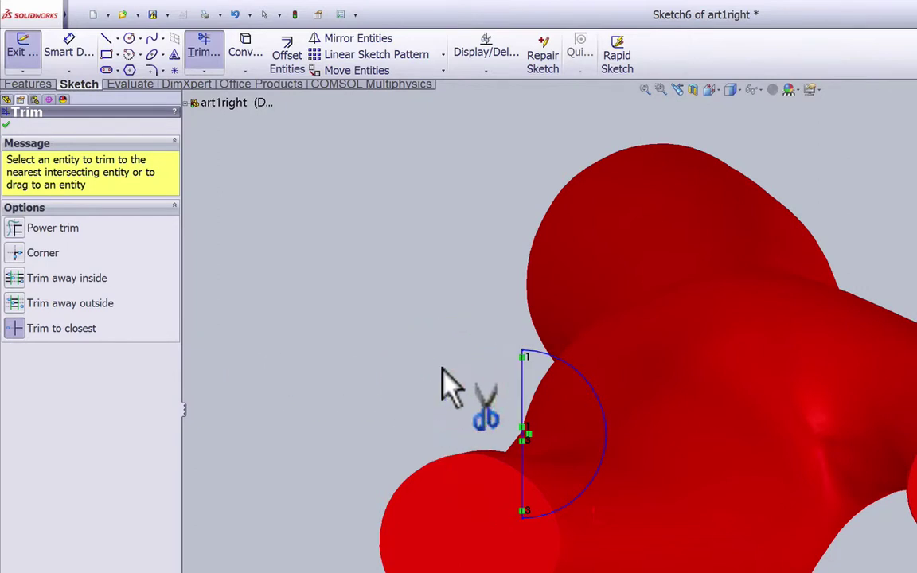
left_click(4, 127)
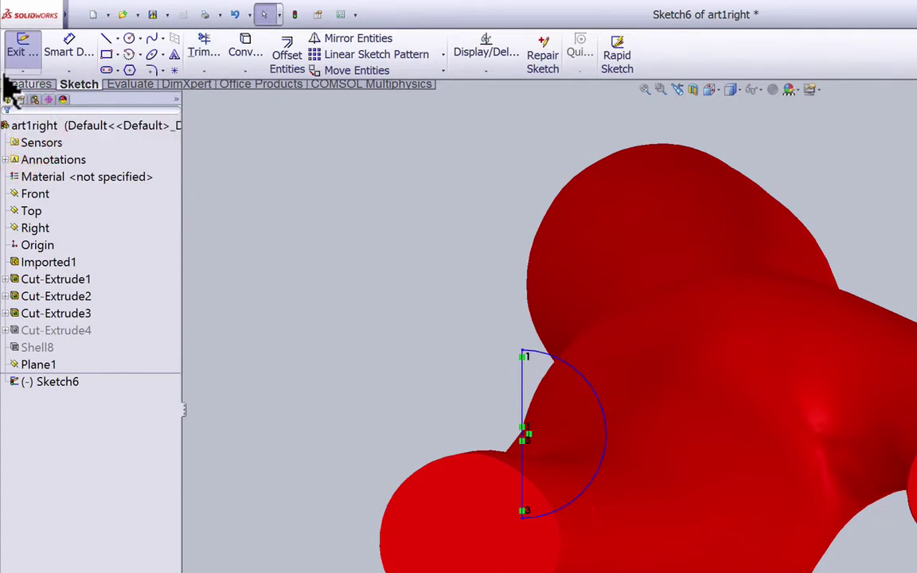
left_click(13, 83)
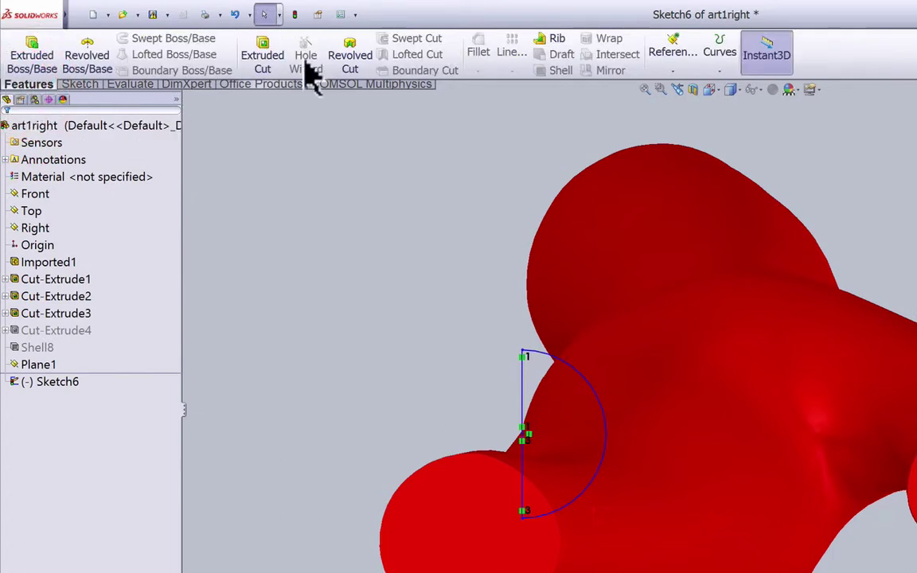
Revolve-cut the half-circle 360° about vertical Line1 to create Cut-Revolve1
left_click(346, 54)
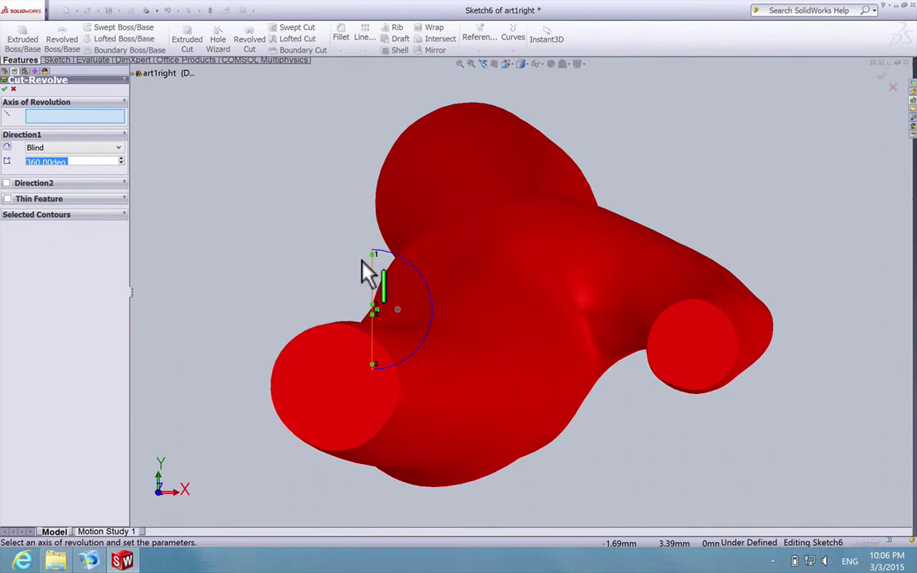
left_click(363, 261)
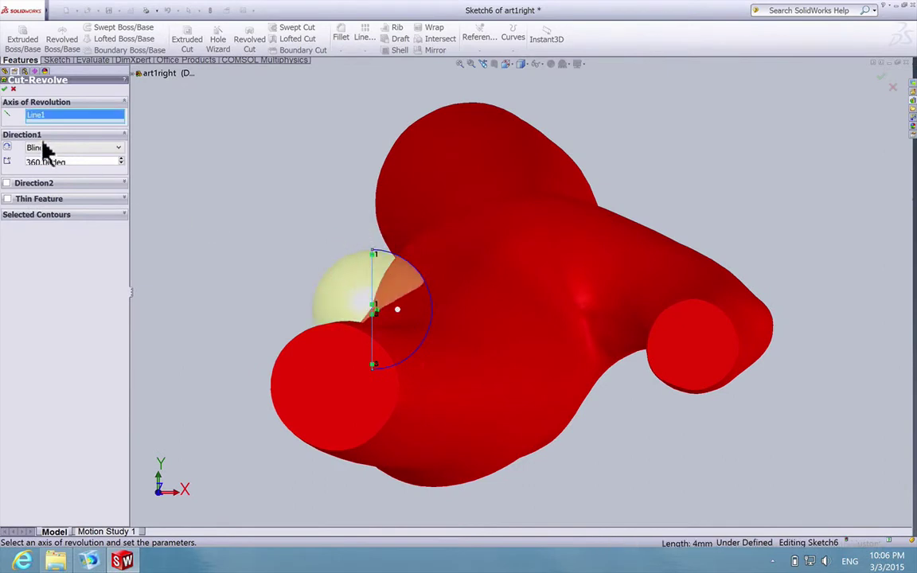
left_click(4, 90)
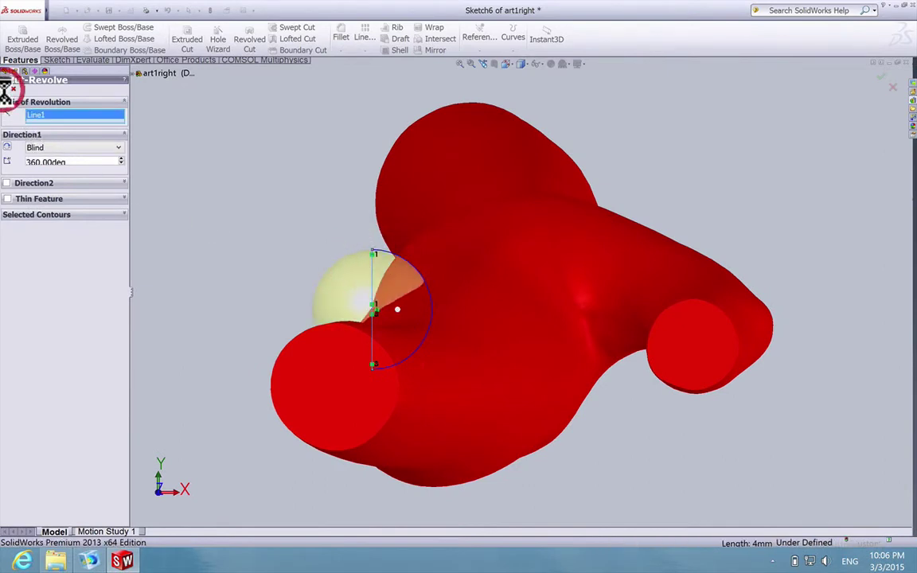
middle_click_drag(241, 187, 315, 210)
Zoom and orbit to face the new bulge at the bifurcation, then start a Fillet
scroll(655, 283, "up", 5)
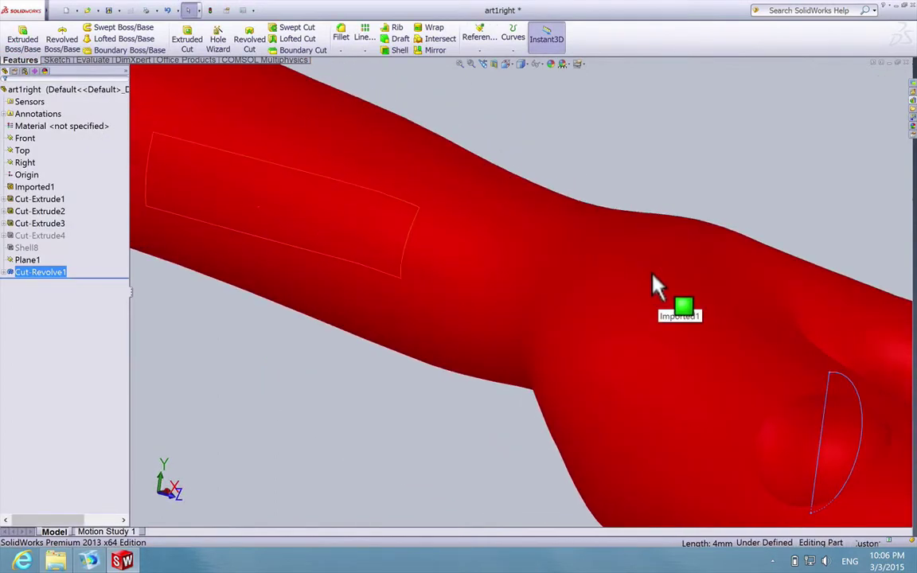
middle_click_drag(685, 297, 686, 436)
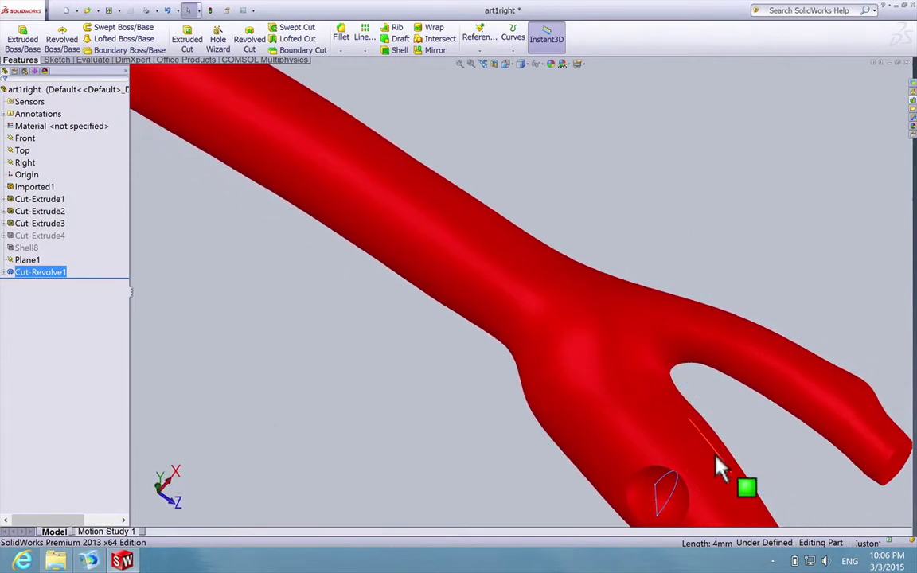
middle_click_drag(736, 465, 691, 342)
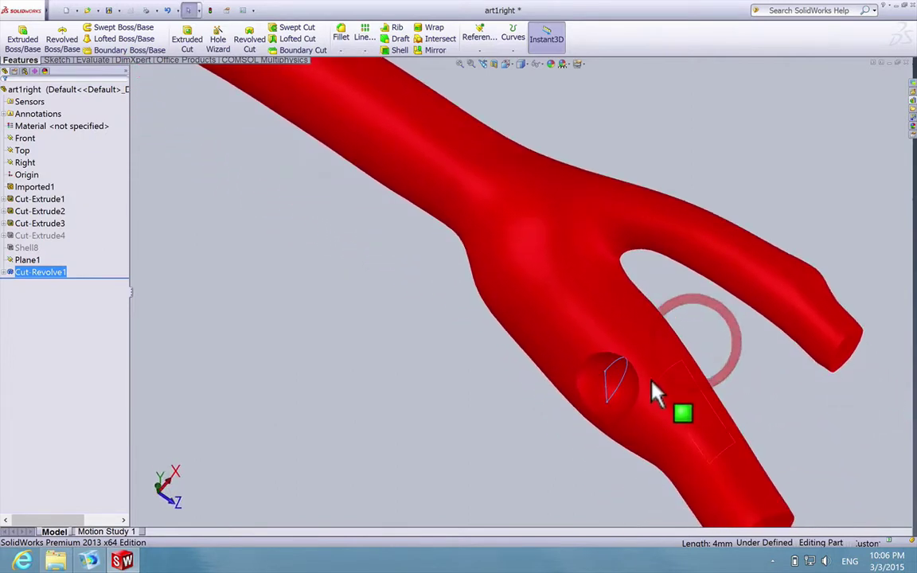
scroll(650, 391, "down", 3)
mouse_move(609, 343)
middle_mouse_down()
mouse_move(651, 327)
mouse_move(669, 212)
mouse_move(640, 207)
mouse_move(619, 239)
mouse_move(625, 285)
mouse_move(659, 280)
middle_mouse_up()
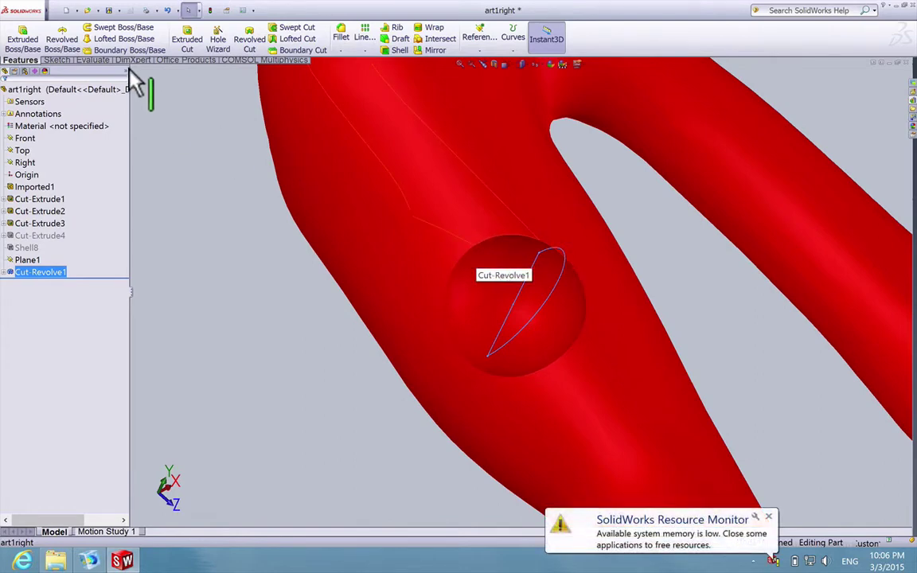
left_click(335, 29)
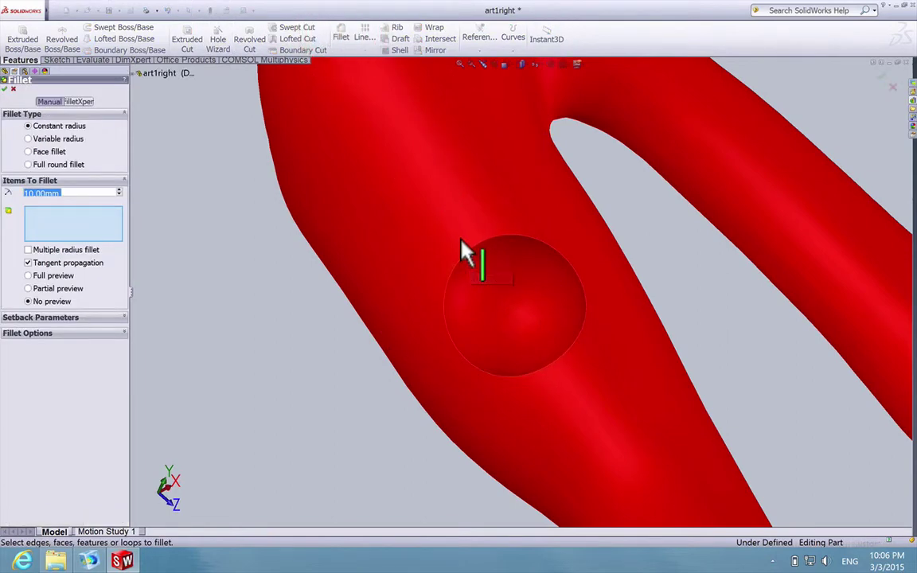
Fillet the four bulge edges, Edge<1> to Edge<4>, with a 1 mm constant radius
left_click(459, 243)
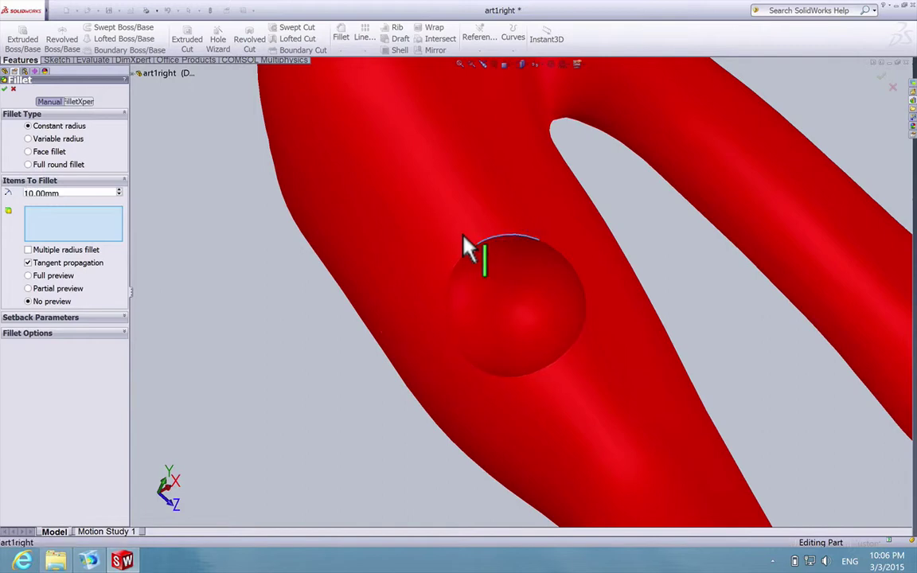
left_click(464, 253)
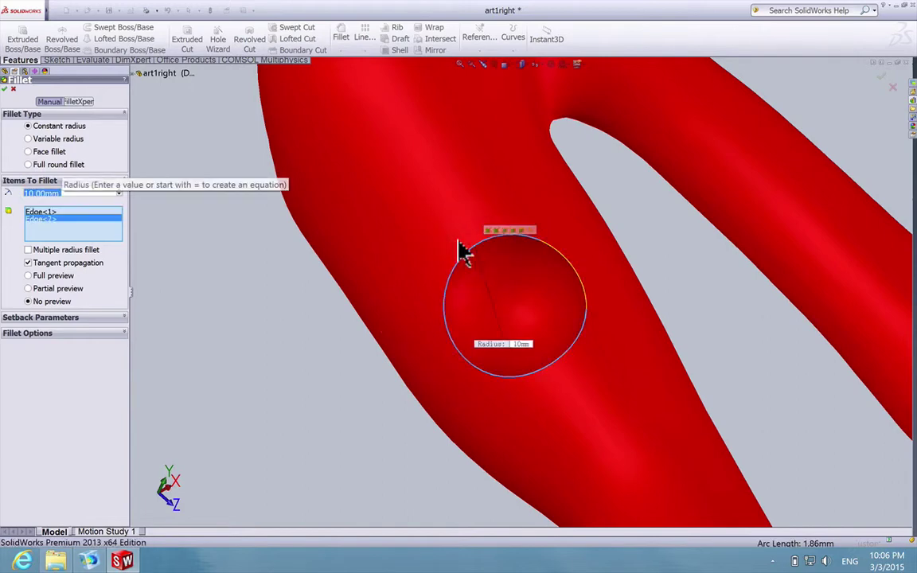
left_click(551, 254)
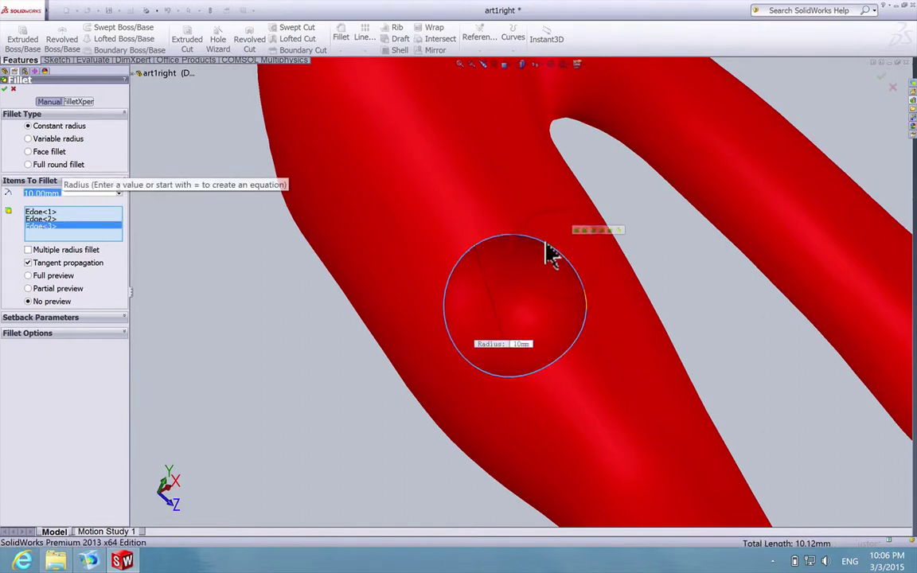
left_click(578, 301)
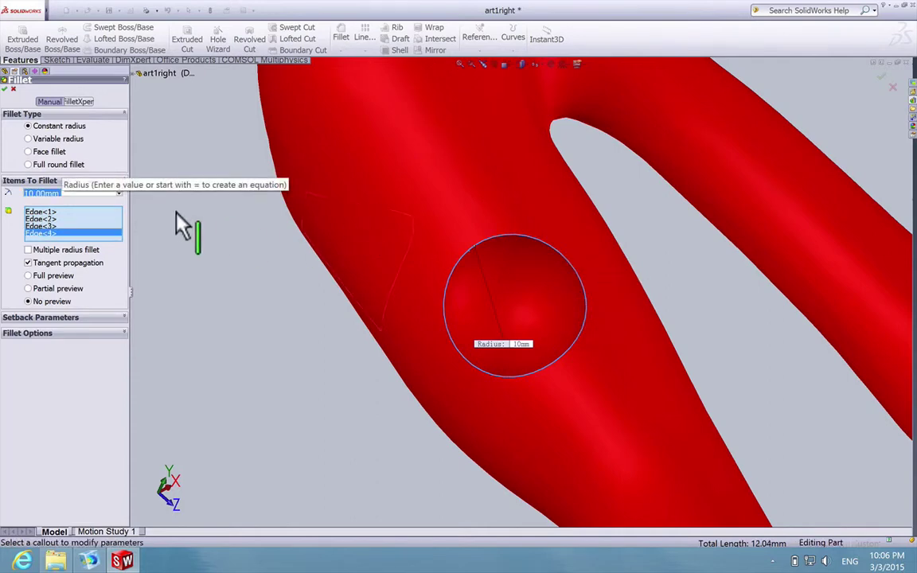
double_click(37, 193)
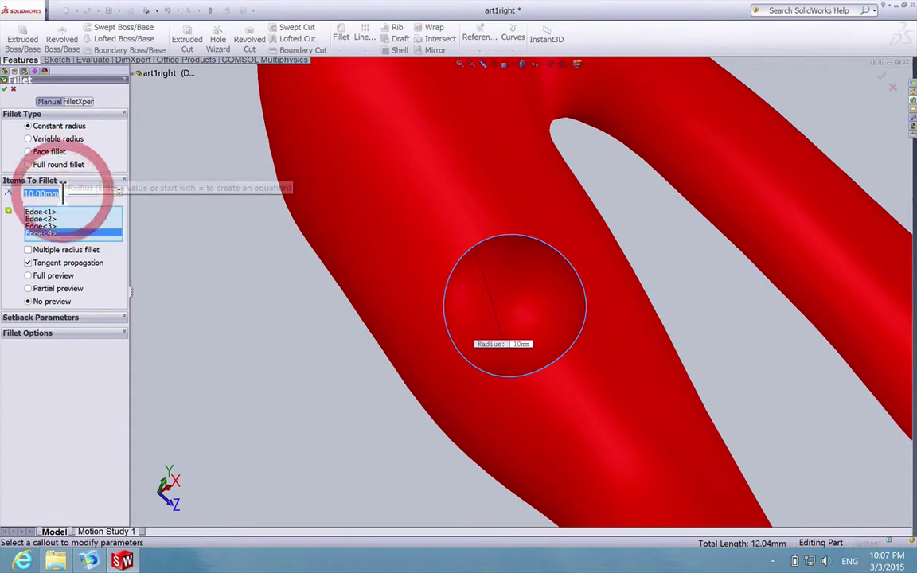
type("1")
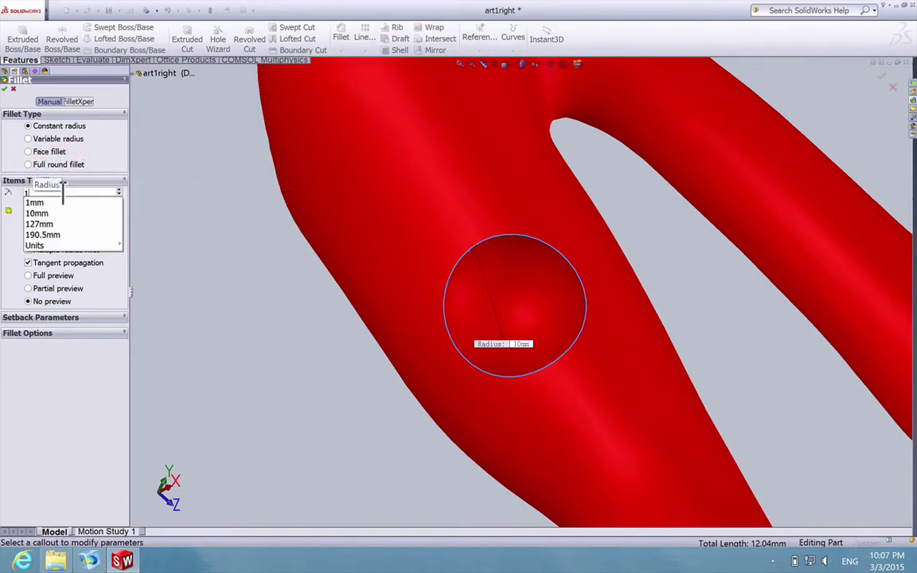
left_click(40, 199)
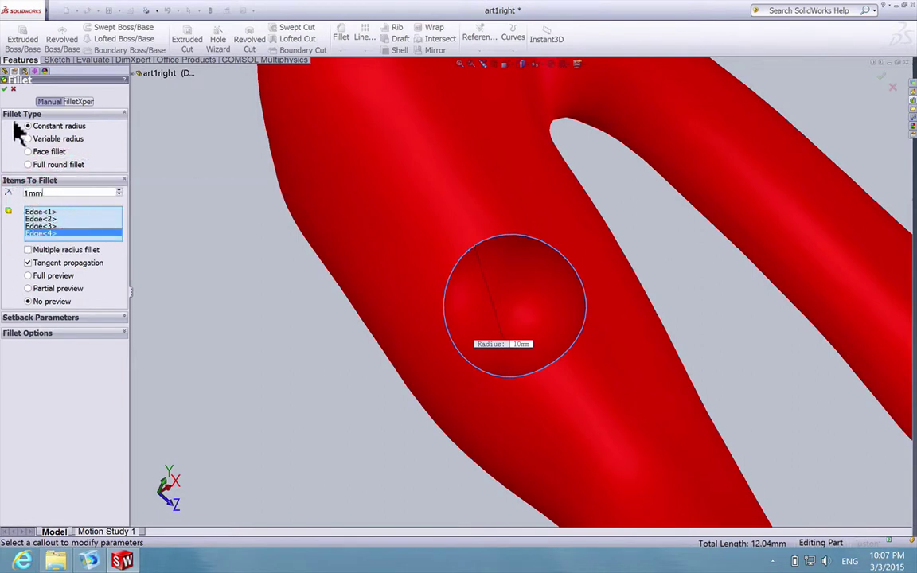
left_click(8, 89)
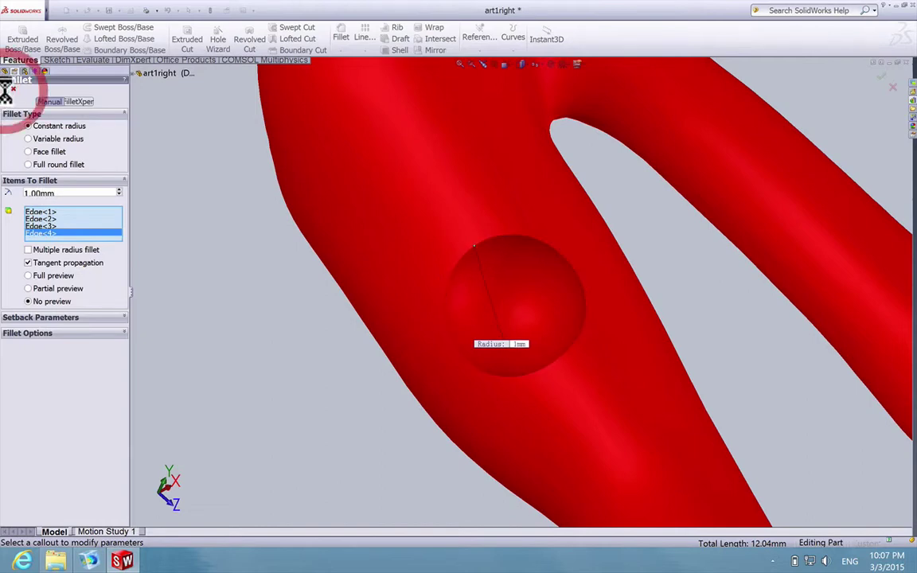
middle_click_drag(690, 280, 608, 293)
scroll(701, 262, "up", 5)
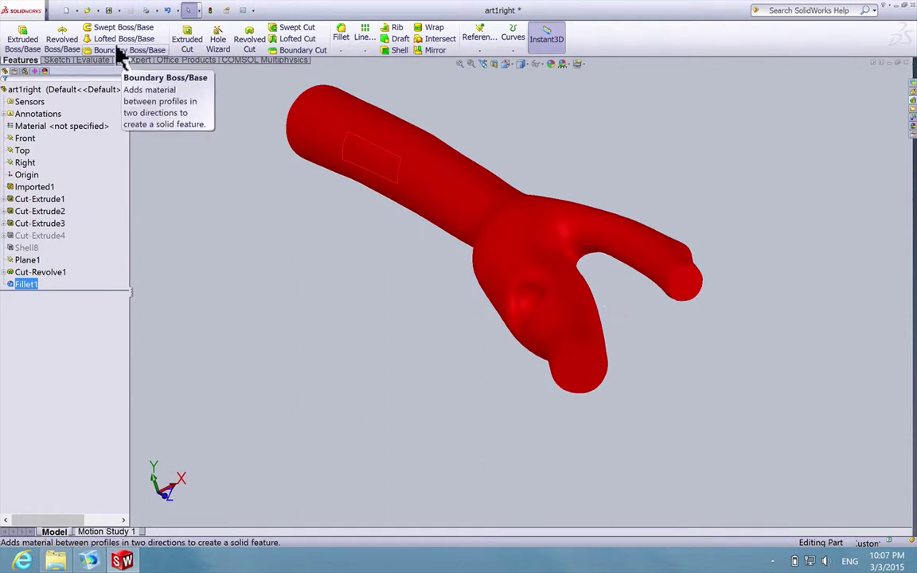
Save art1right as a copy with file type STEP AP203 (*.step;*.stp)
mouse_move(19, 3)
left_click(56, 10)
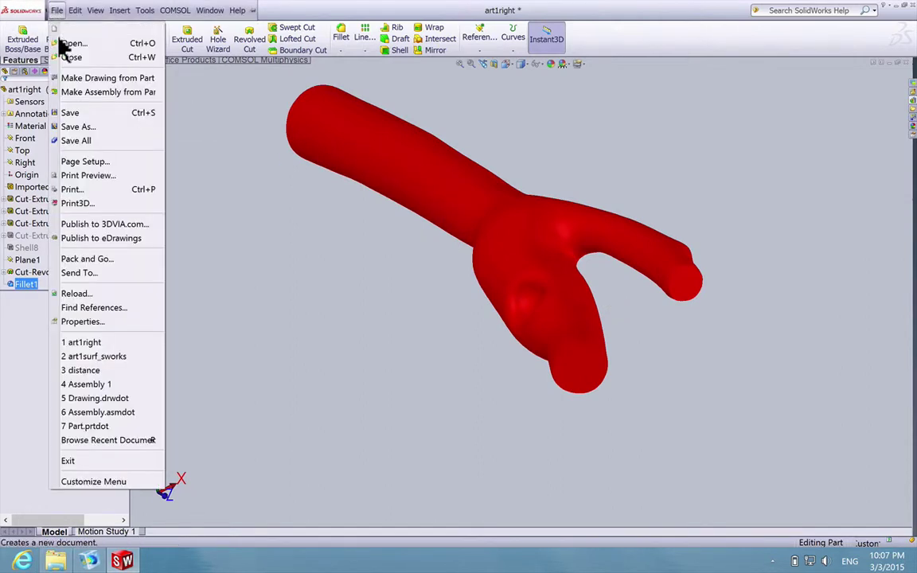
left_click(102, 127)
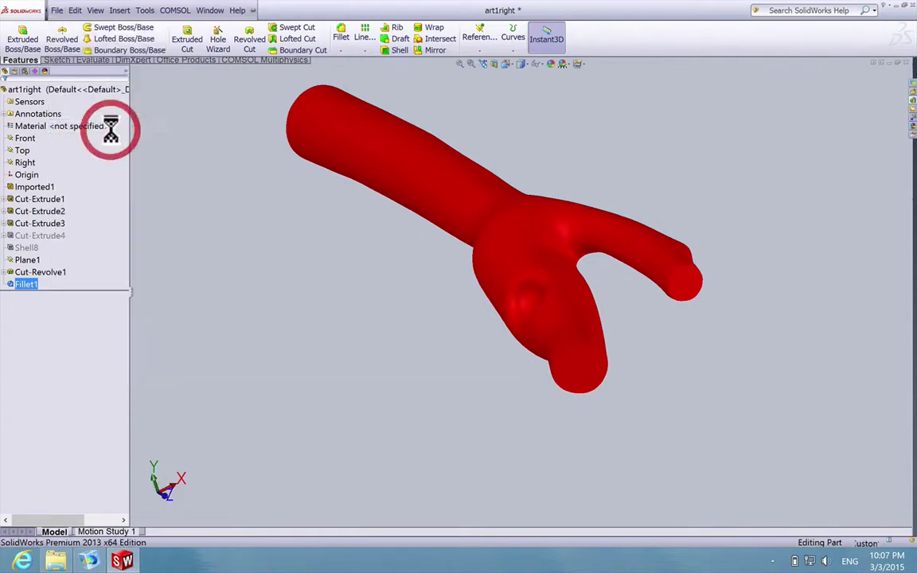
left_click(507, 345)
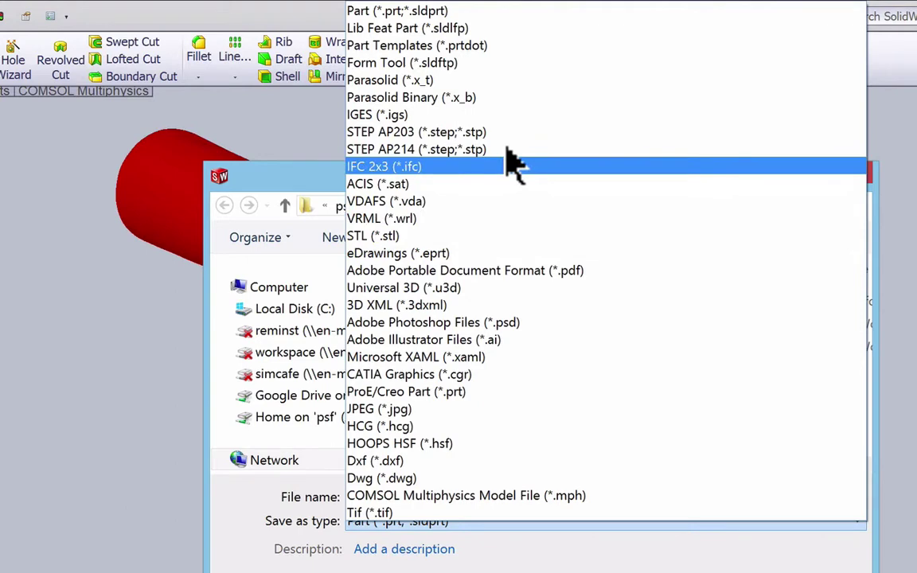
left_click(502, 130)
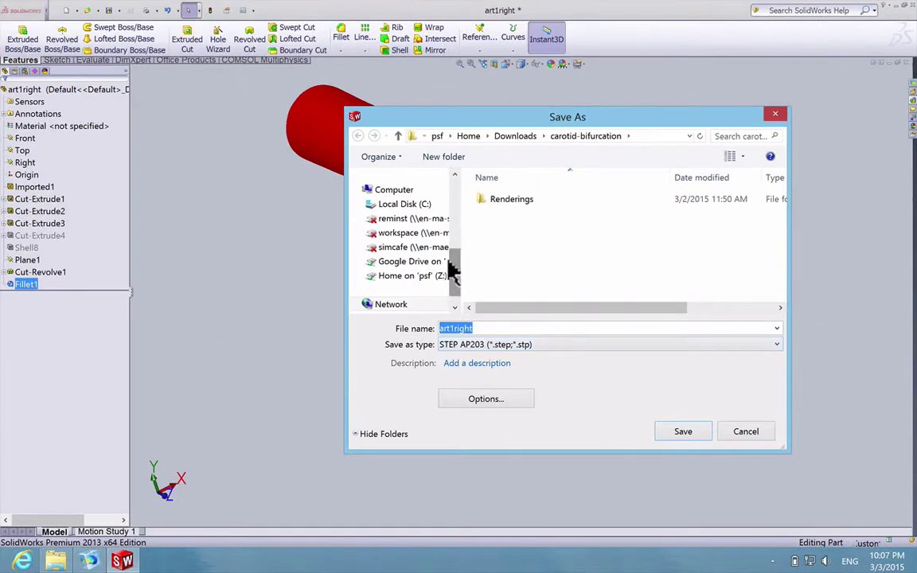
left_click_drag(452, 270, 454, 232)
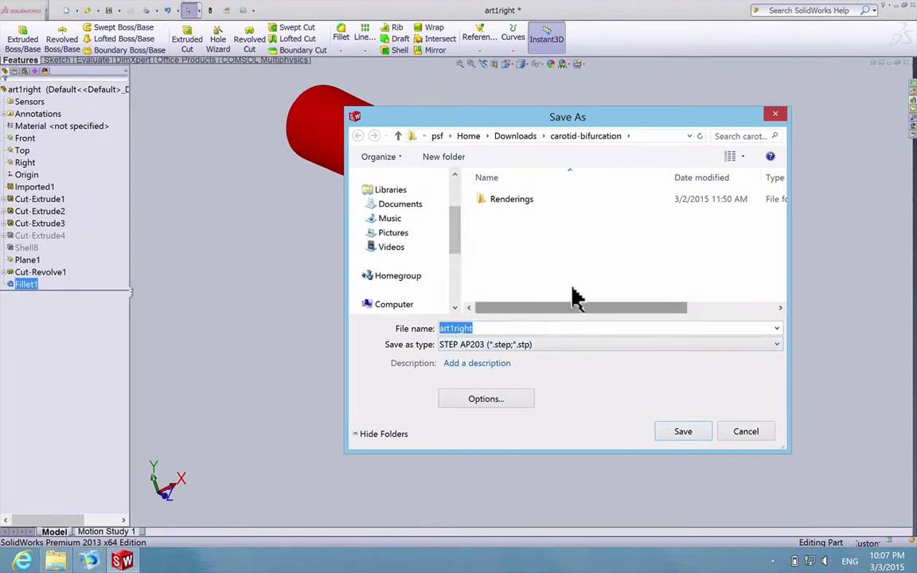